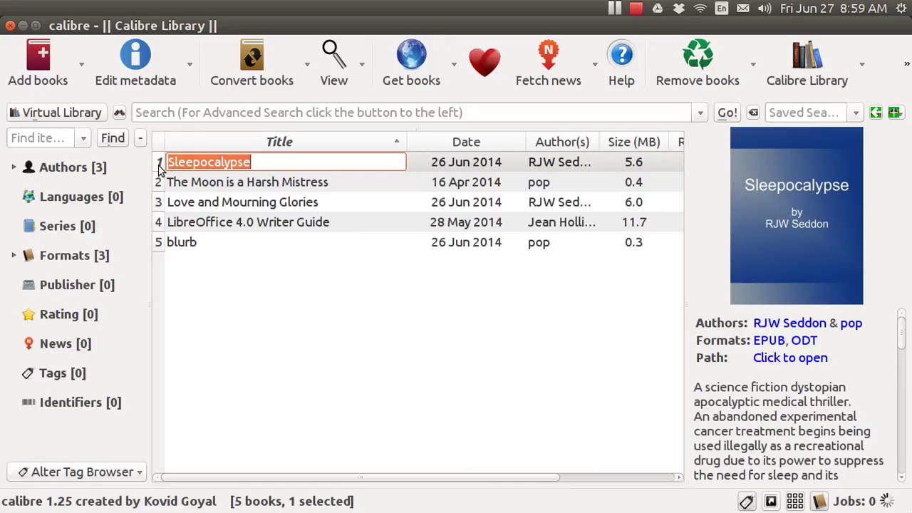
Review the blurb book's details, then open calibre's catalogue of downloadable plugins via Preferences > Plugins.
left_click(159, 166)
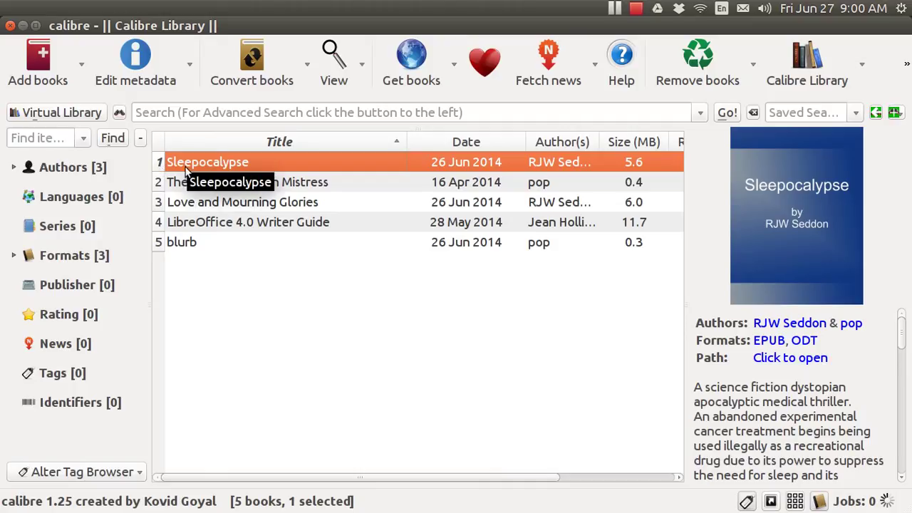
left_click(189, 245)
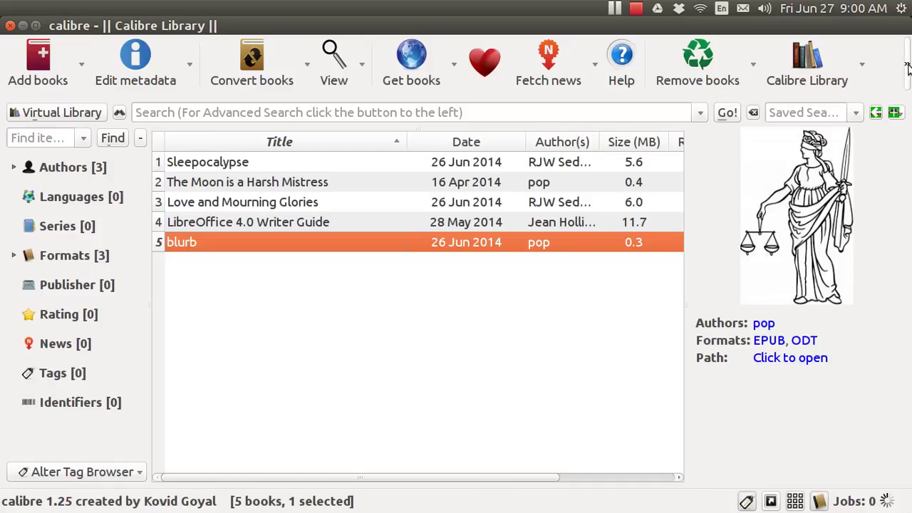
left_click(907, 65)
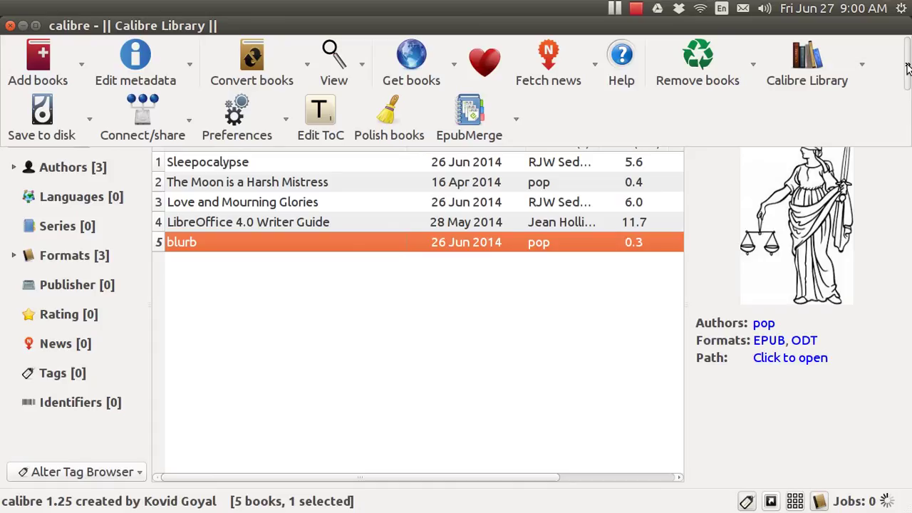
left_click(241, 125)
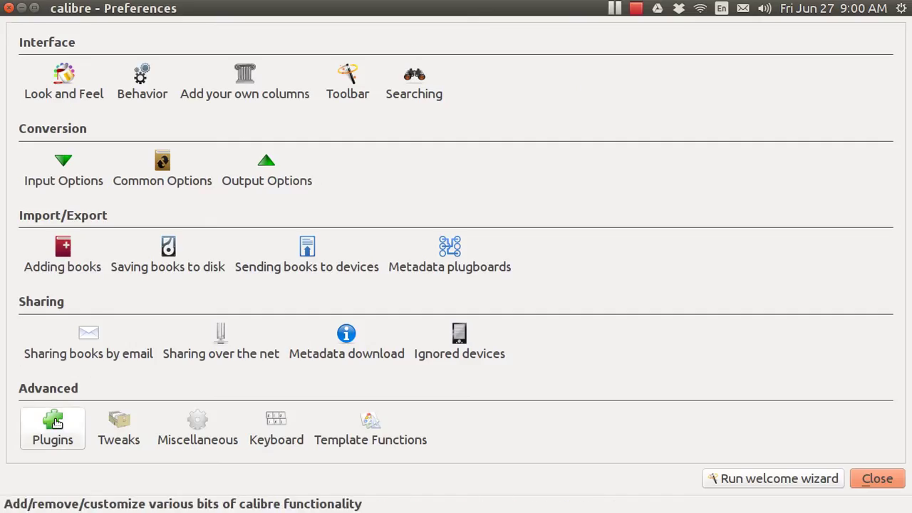
left_click(54, 429)
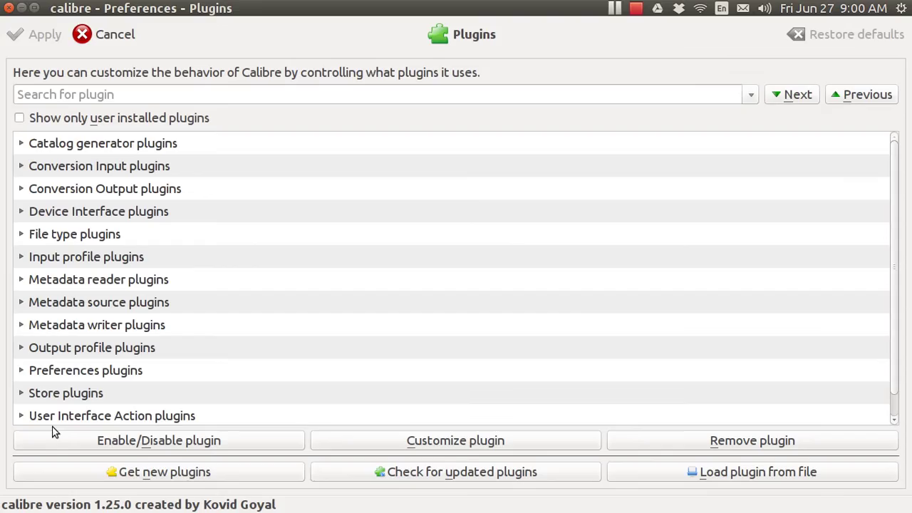
left_click(148, 473)
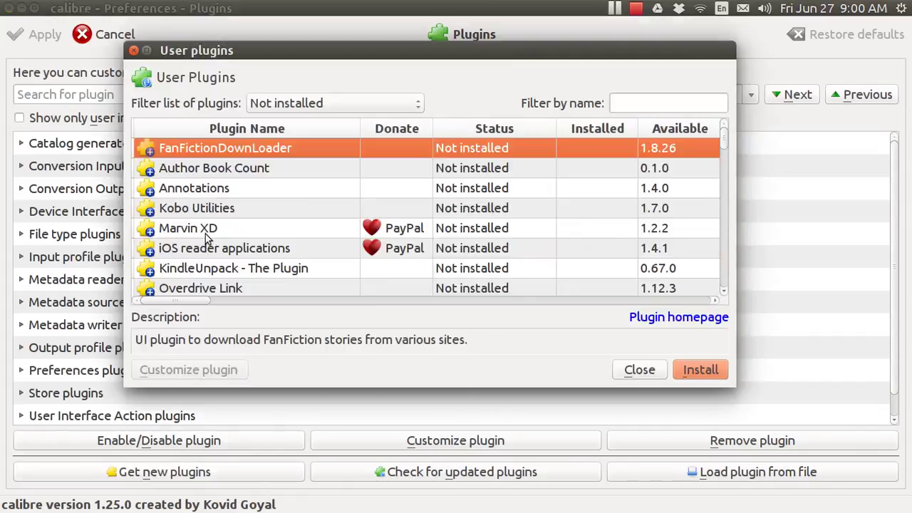
Filter plugins by 'epub' and install EpubMerge, accepting the security warning and success message.
left_click(640, 103)
type("e")
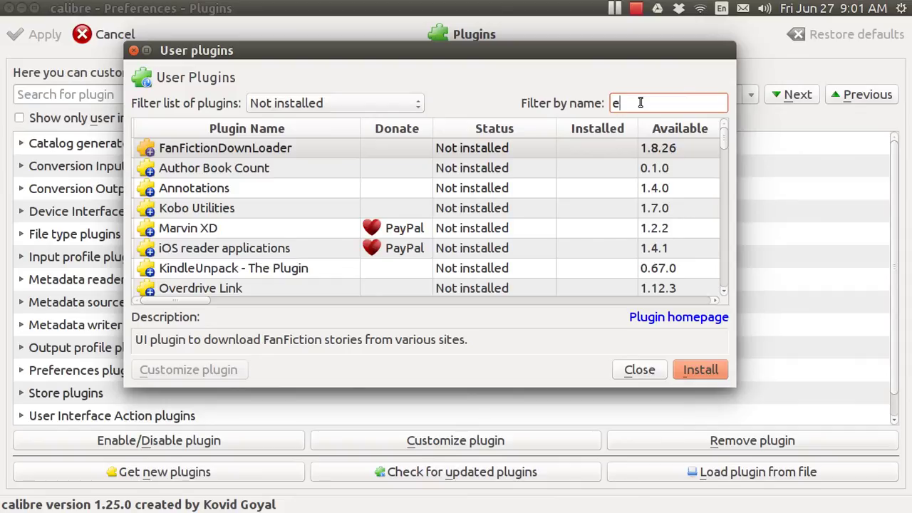
type("pub")
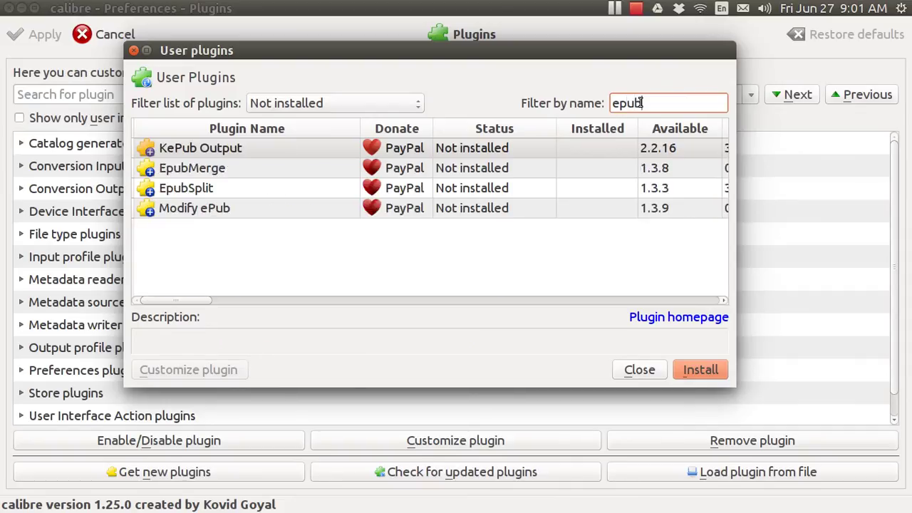
left_click(240, 173)
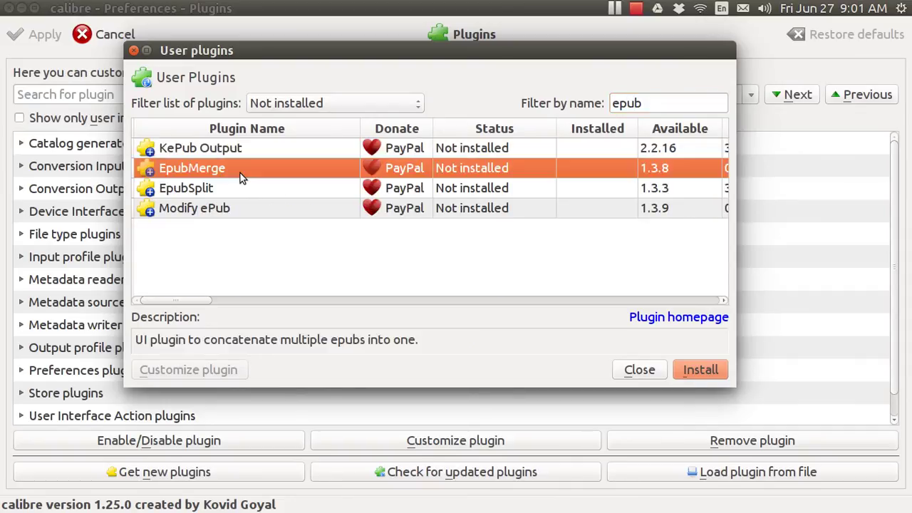
left_click(702, 370)
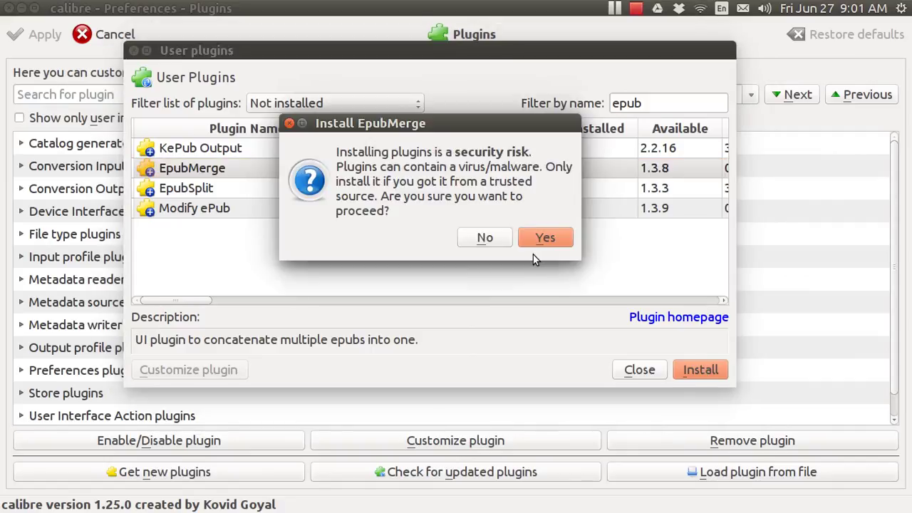
left_click(545, 237)
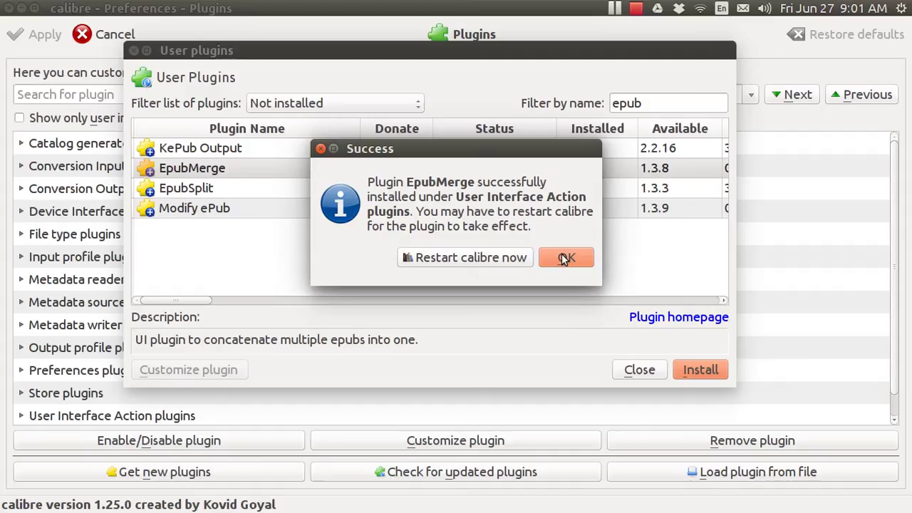
left_click(564, 256)
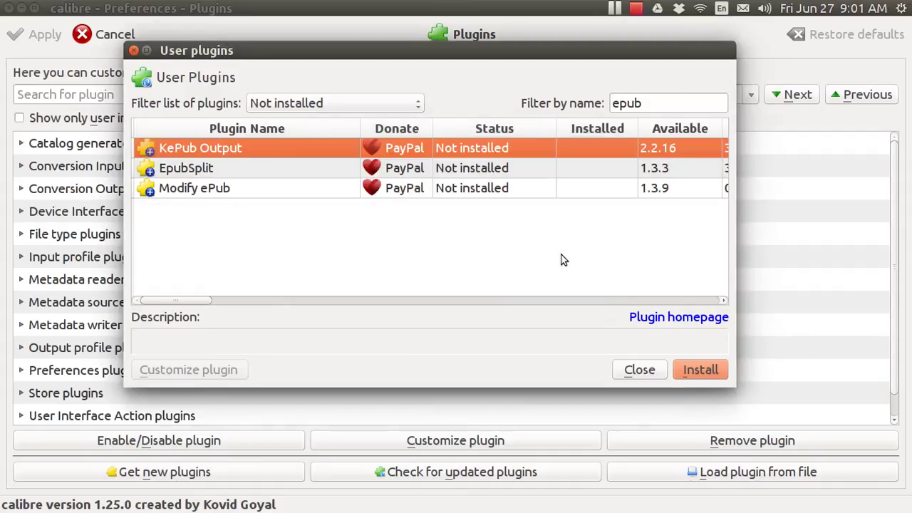
Apply and close the plugin and preference dialogs, then select Sleepocalypse together with blurb.
left_click(134, 52)
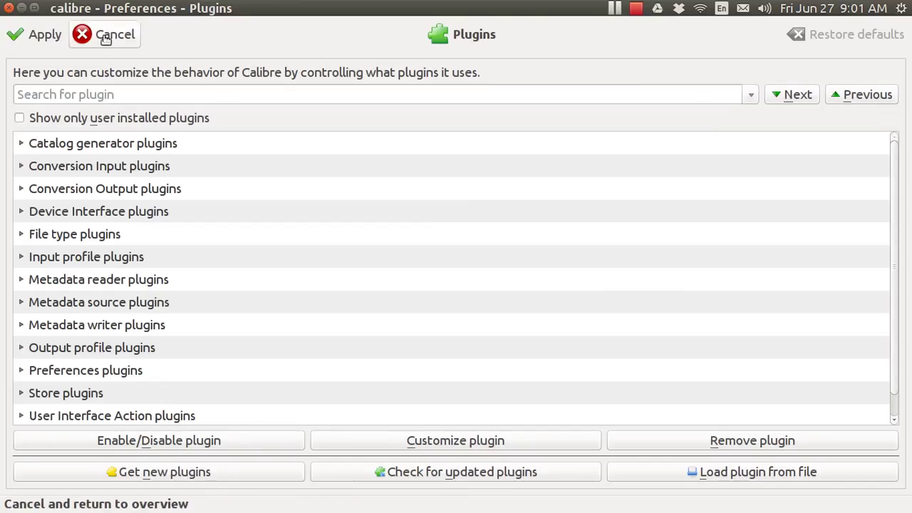
left_click(45, 35)
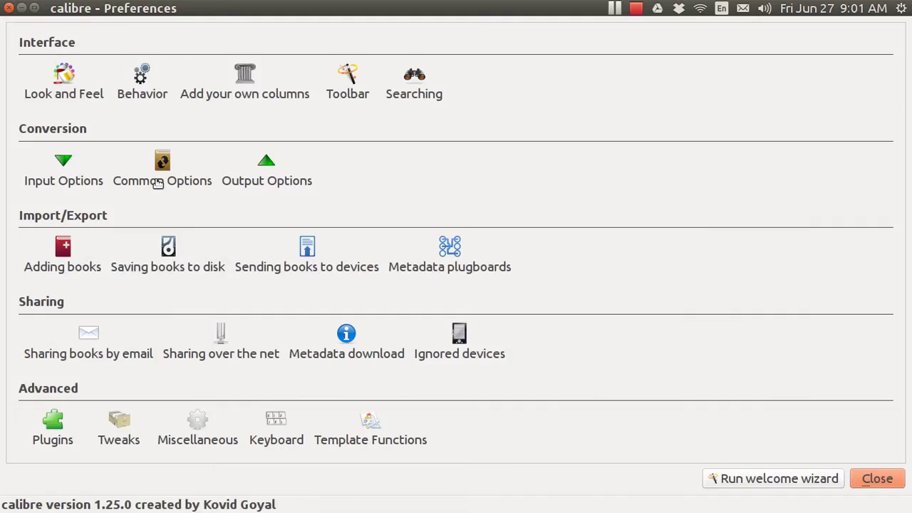
left_click(9, 8)
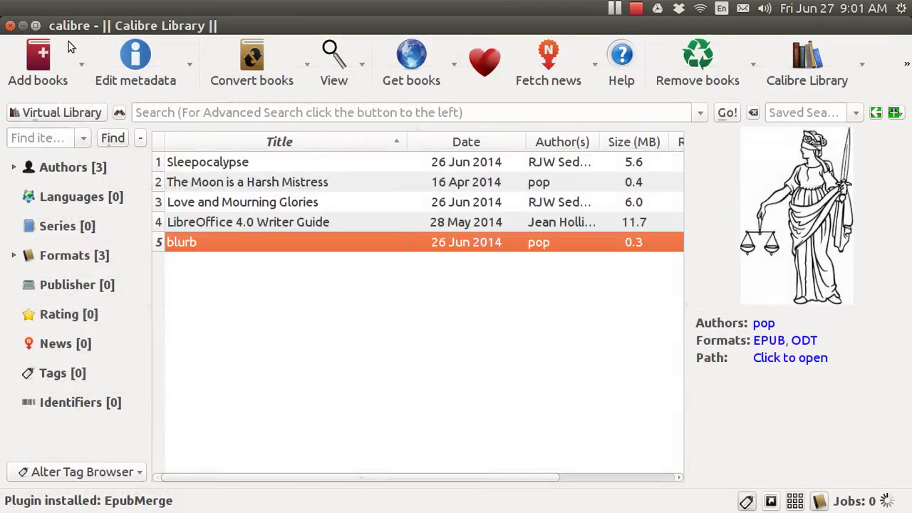
left_click(906, 65)
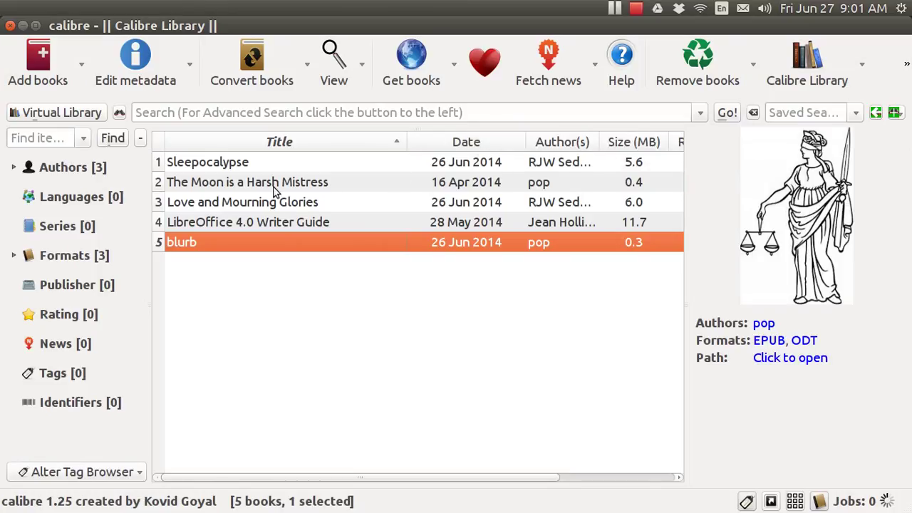
left_click(233, 164, "ctrl")
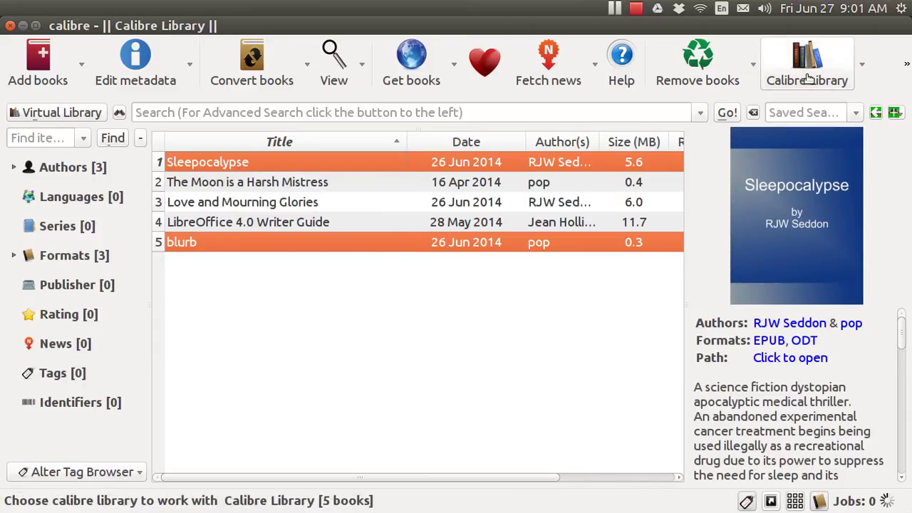
Run EpubMerge on the two selected books, ordering Sleepocalypse ahead of blurb.
left_click(906, 66)
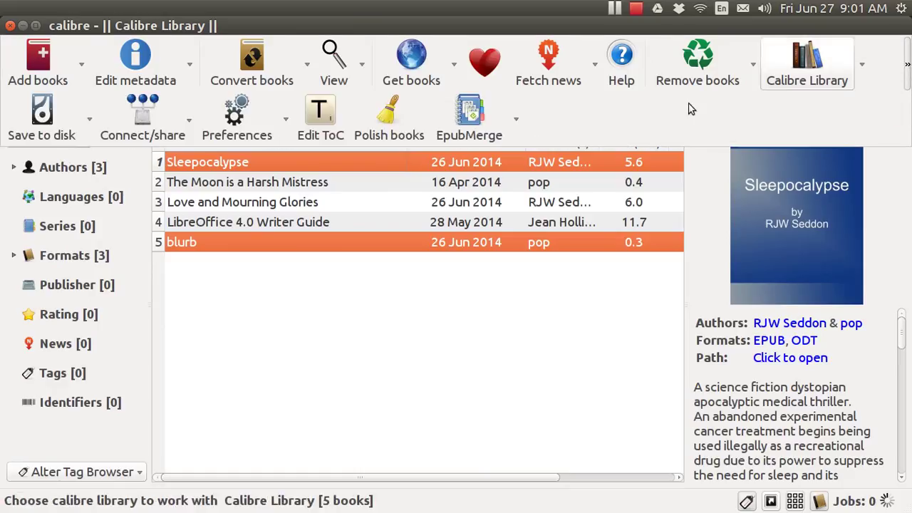
left_click(480, 121)
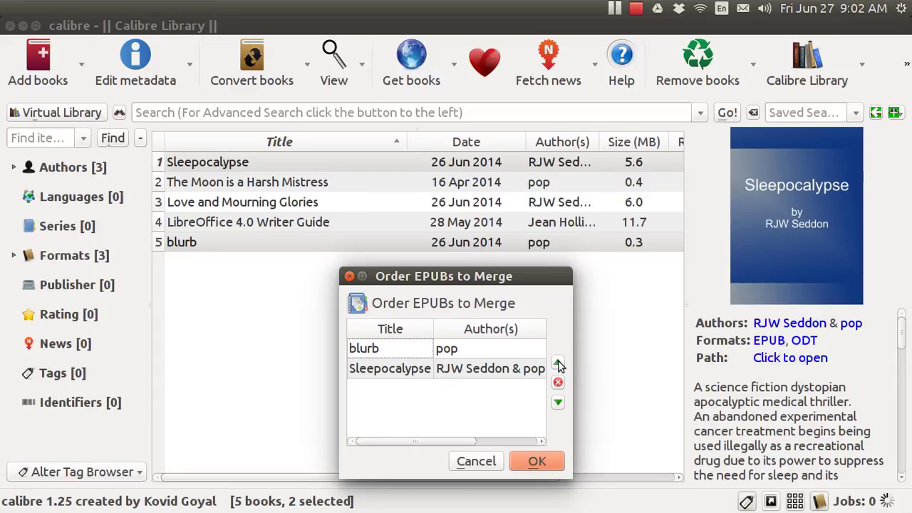
left_click(526, 369)
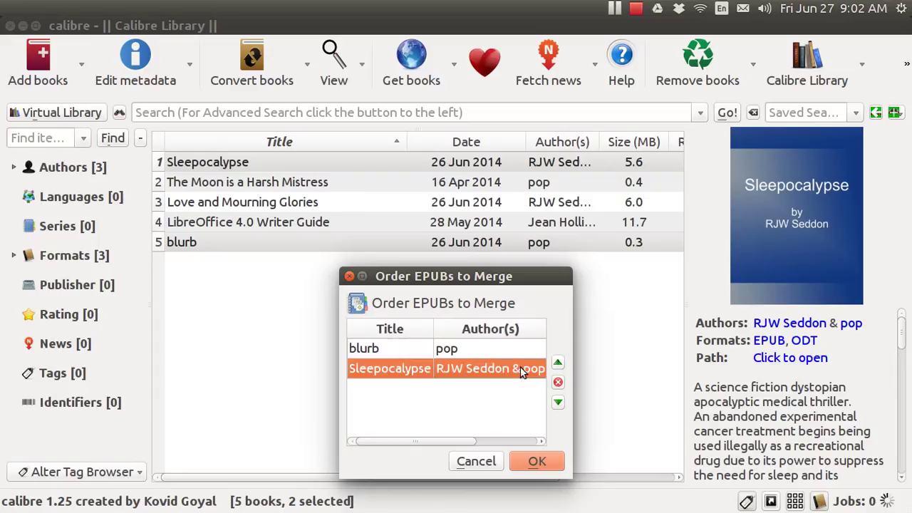
left_click(557, 364)
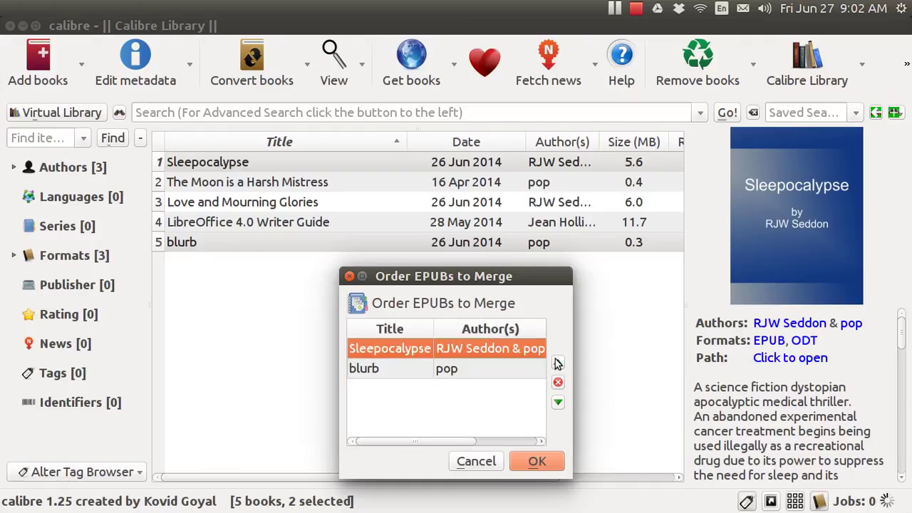
left_click(535, 462)
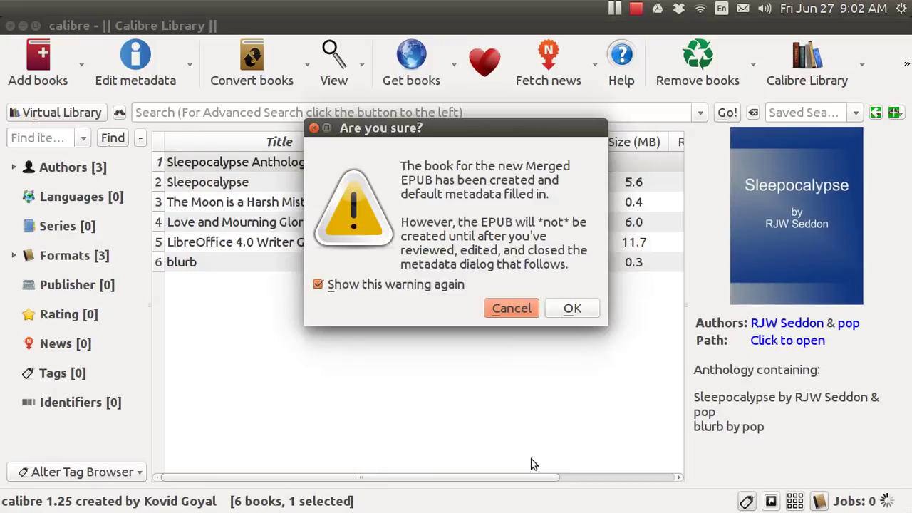
Dismiss the warning and check the 'Sleepocalypse Anthology' title and combined authors in Edit Metadata.
left_click(574, 308)
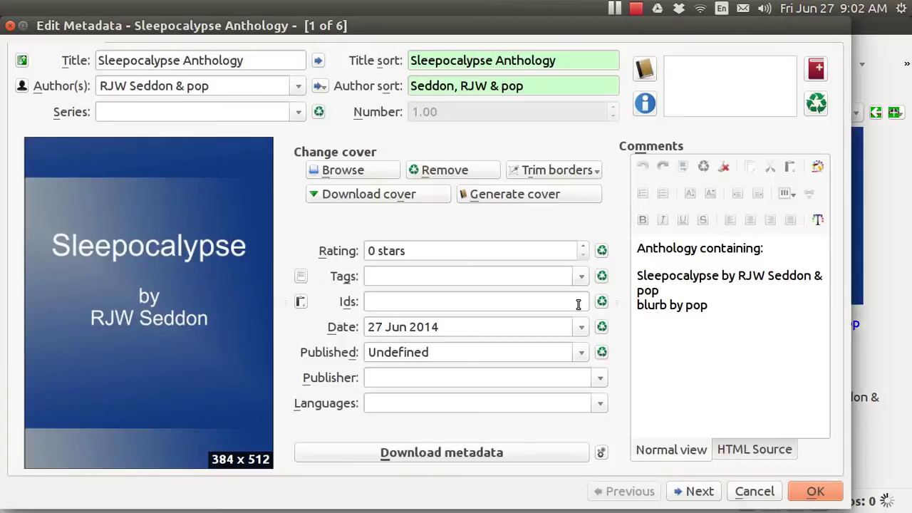
left_click(248, 62)
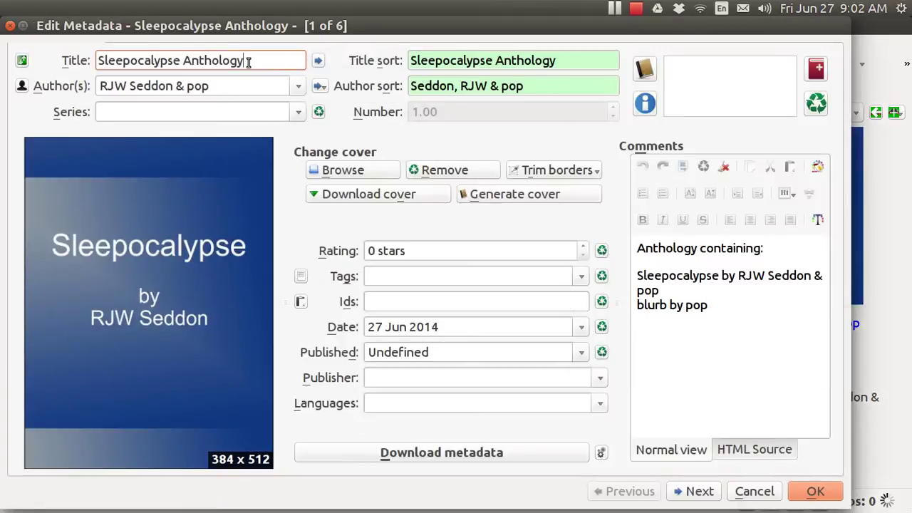
left_click(223, 87)
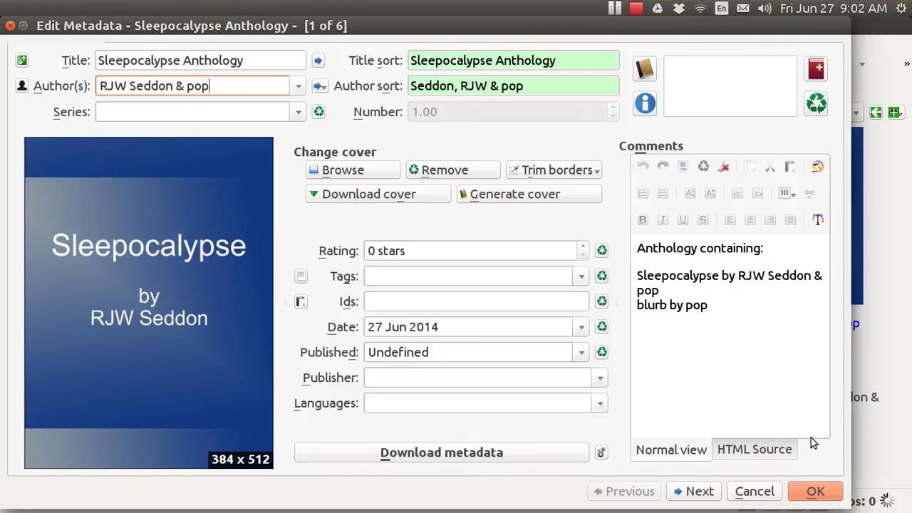
Accept the anthology metadata, confirm the merge, and open the resulting EPUB in the viewer.
left_click(813, 493)
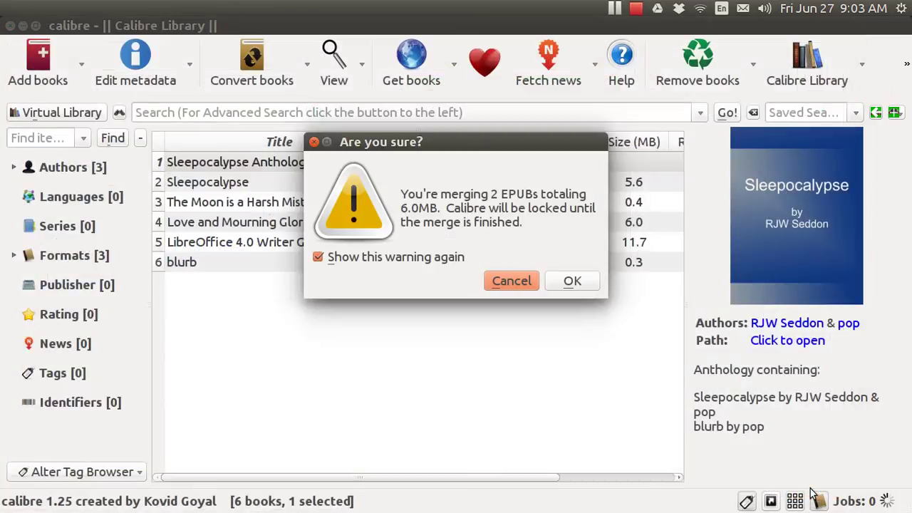
left_click(574, 283)
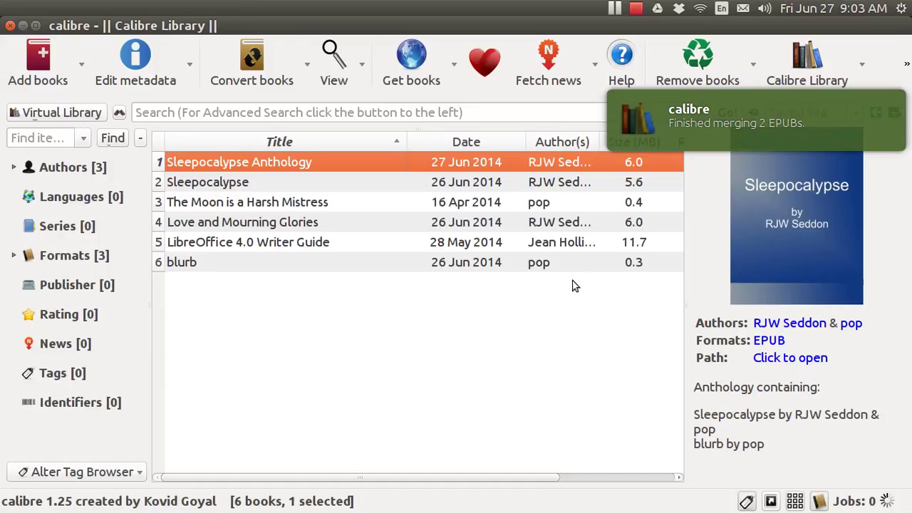
left_click(766, 341)
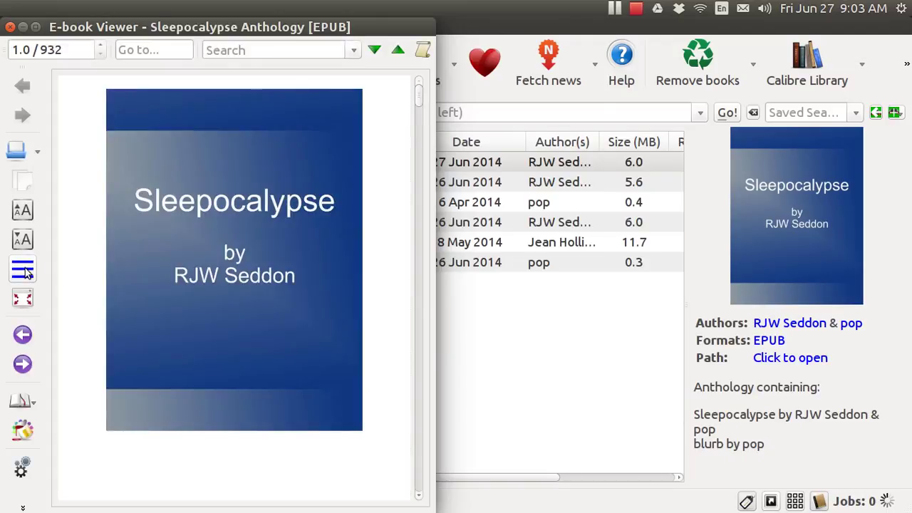
Browse the table of contents, expanding and collapsing the Sleepocalypse and blurb chapter lists, then close the viewer.
left_click(23, 270)
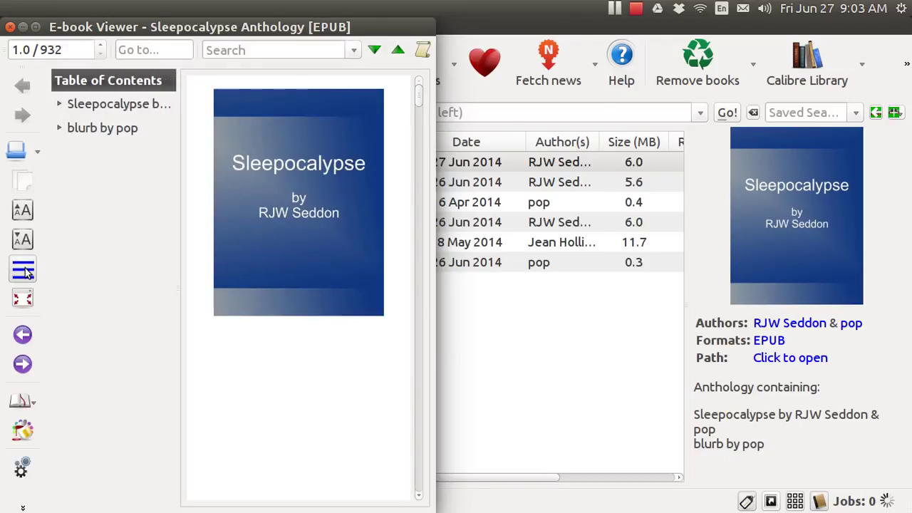
left_click(101, 108)
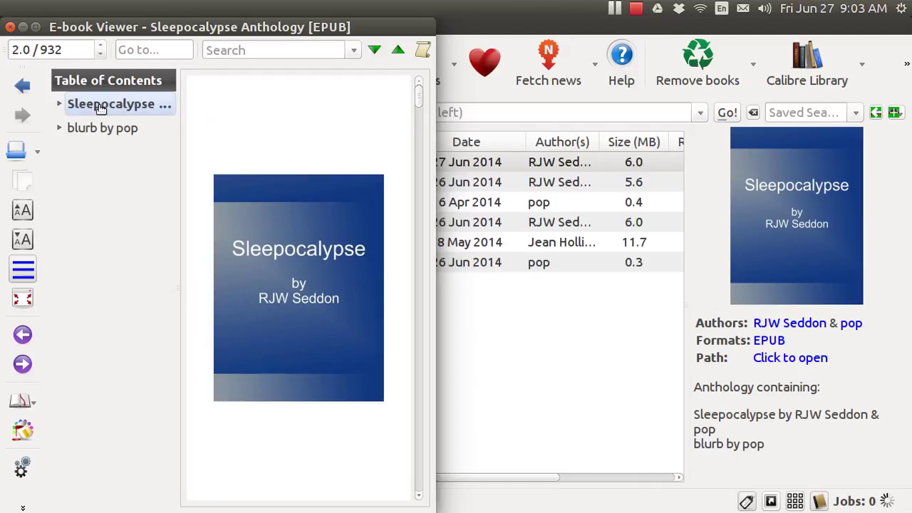
left_click(61, 104)
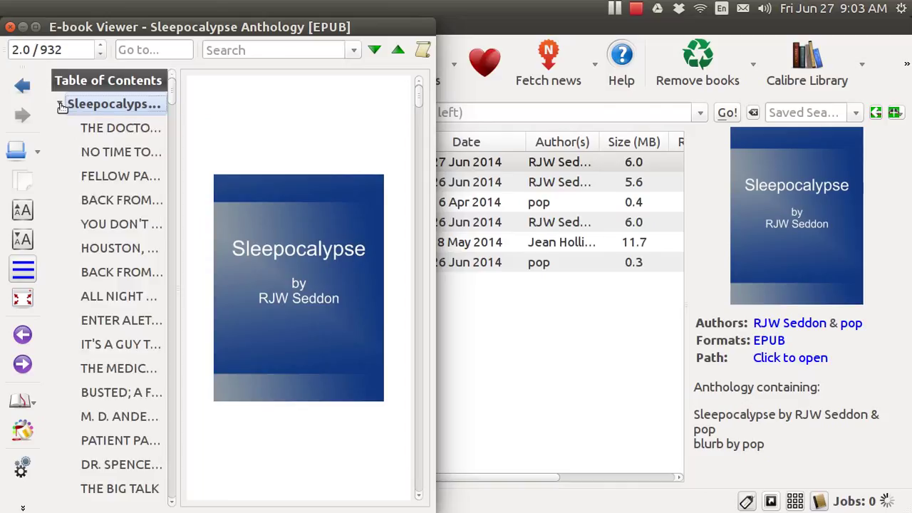
left_click(62, 105)
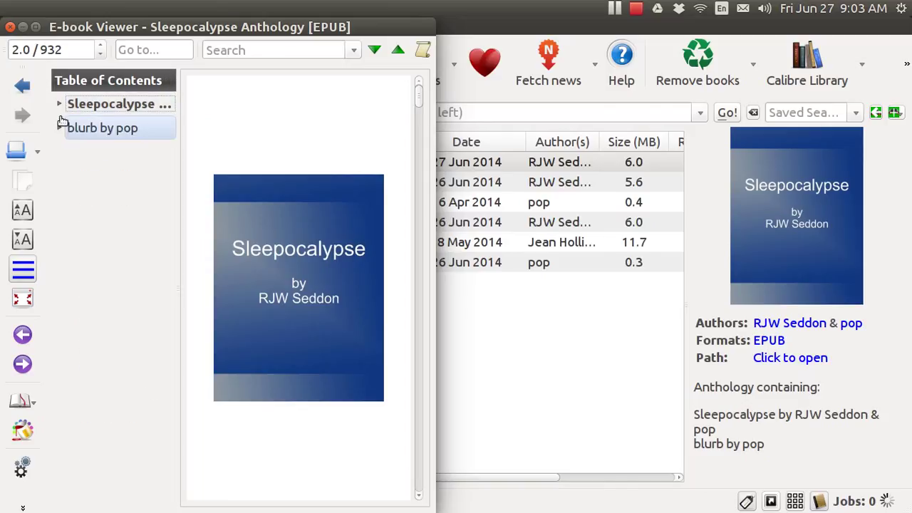
left_click(61, 130)
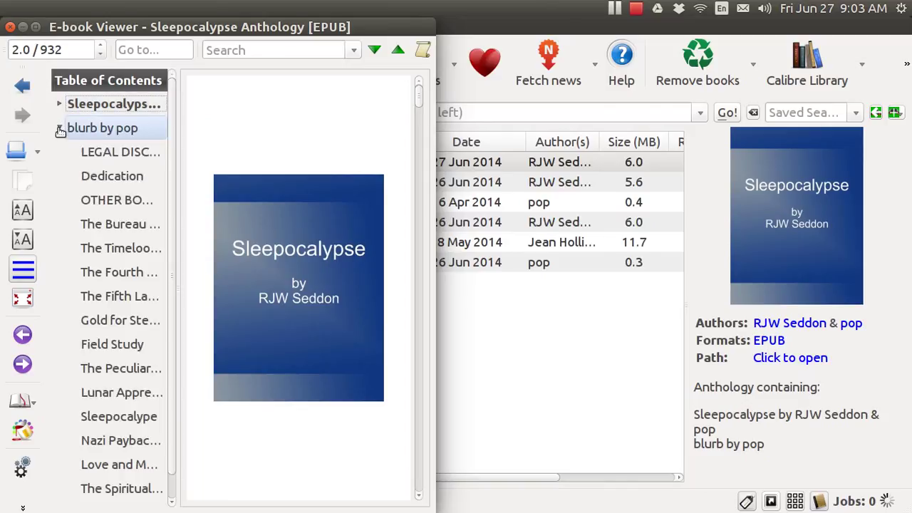
left_click(60, 129)
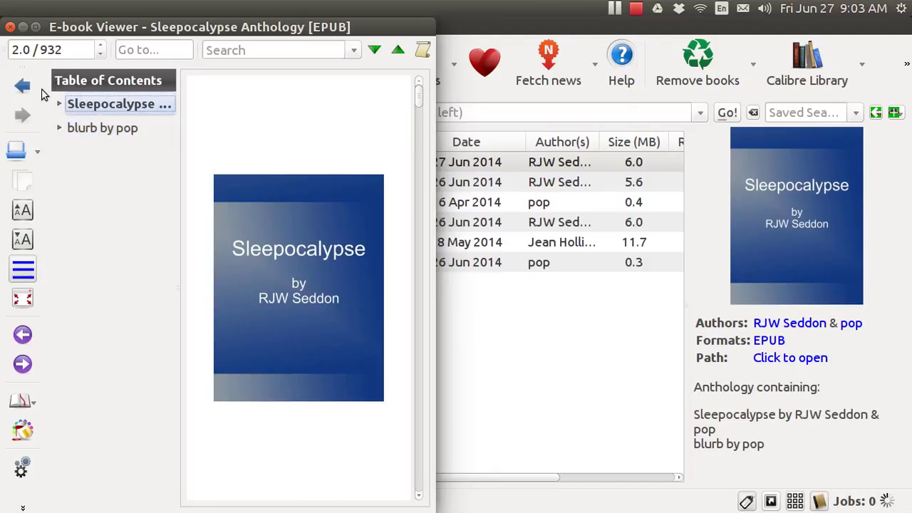
left_click(10, 28)
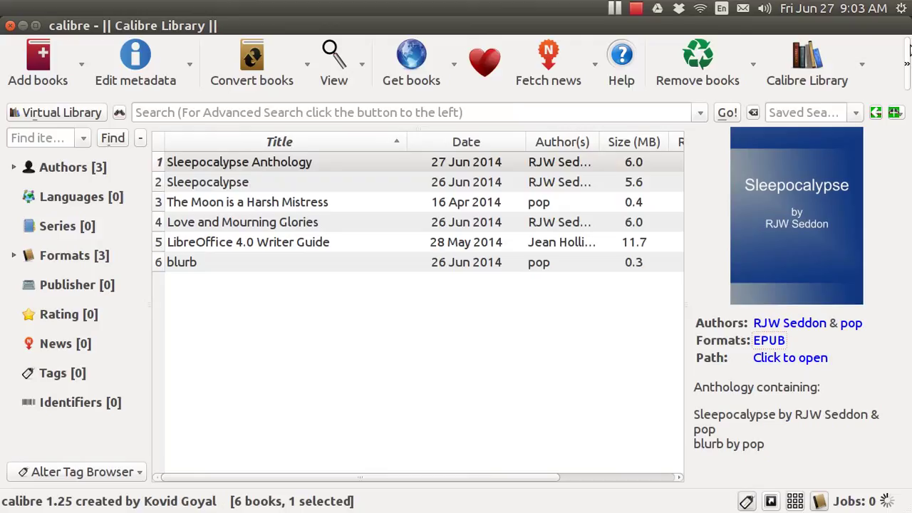
Open EpubMerge's Configure Plugin settings, toggle the per-title entry and flatten TOC options, then close it.
left_click(906, 64)
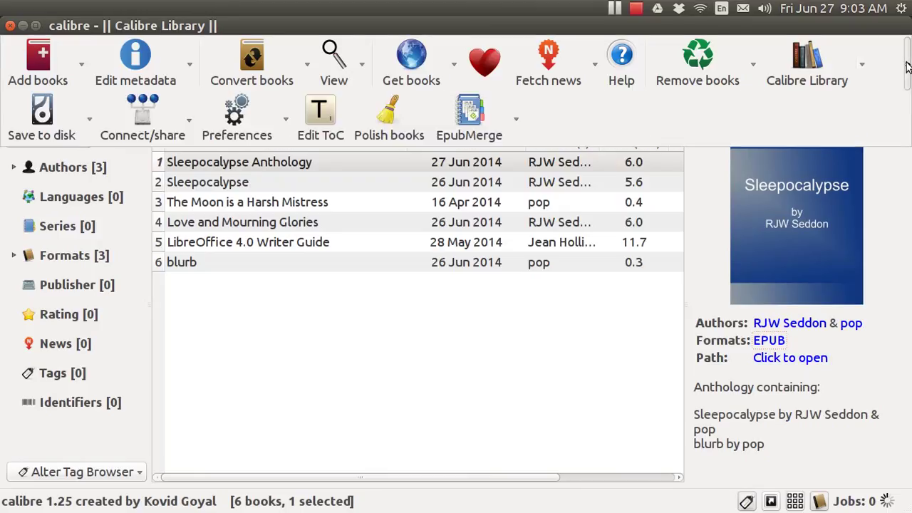
left_click(518, 124)
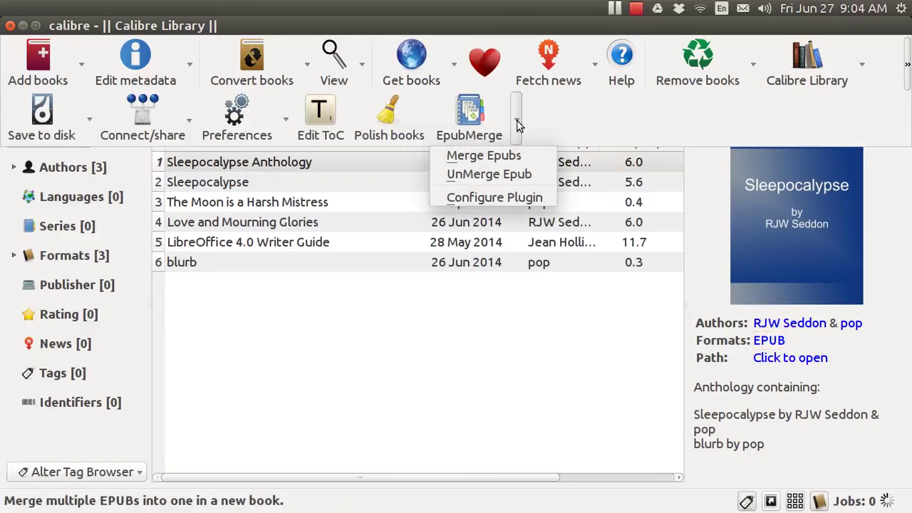
left_click(520, 199)
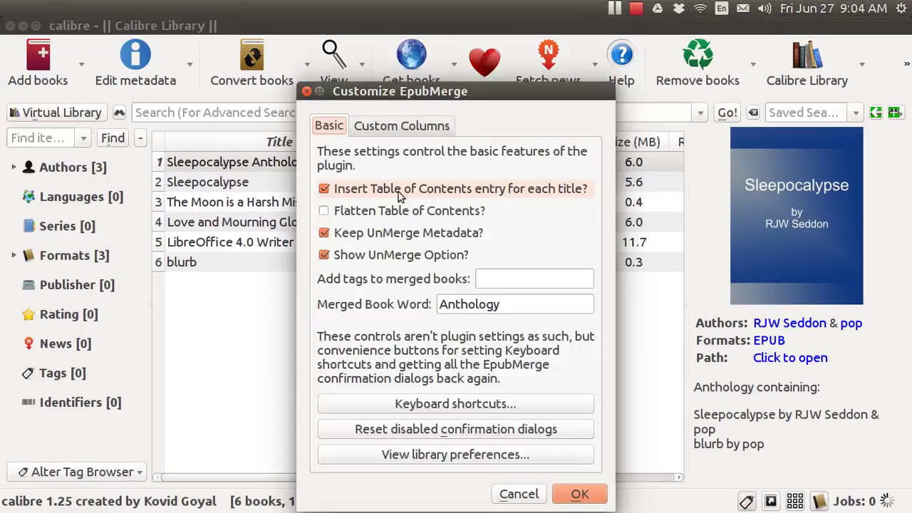
left_click(325, 189)
left_click(325, 212)
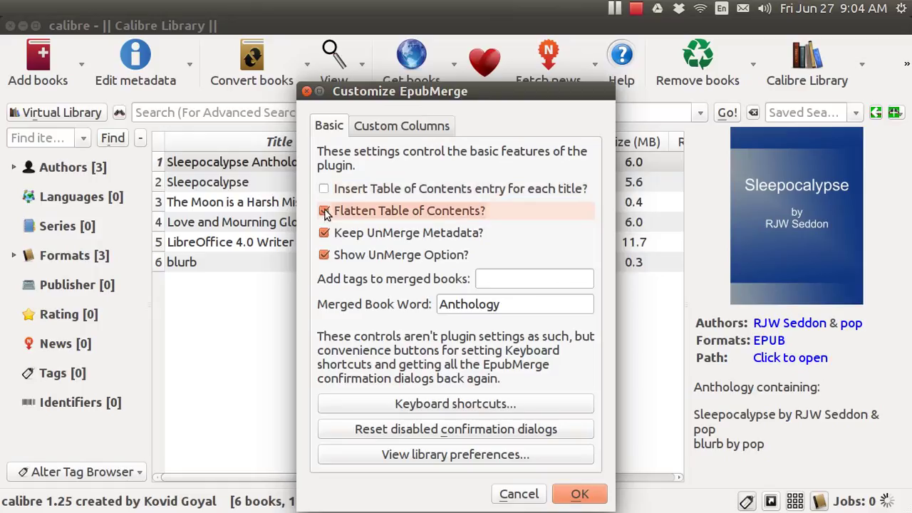
left_click(325, 190)
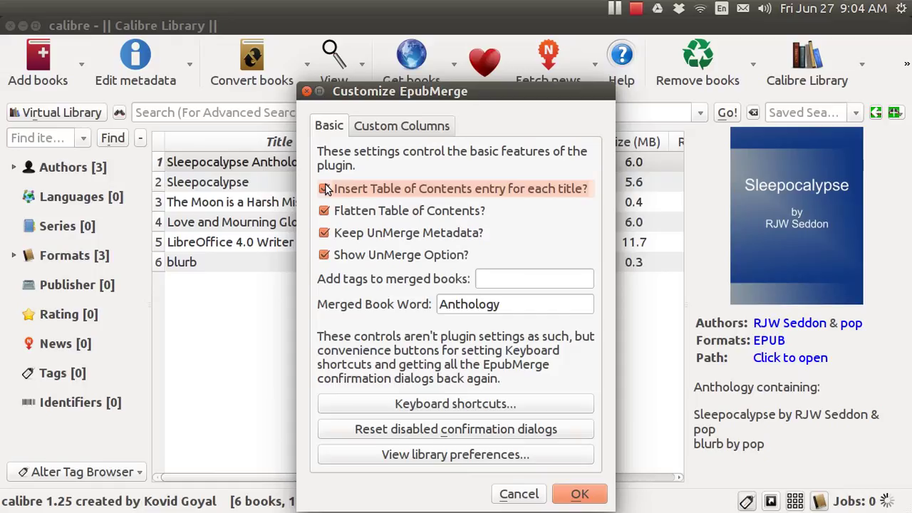
left_click(308, 93)
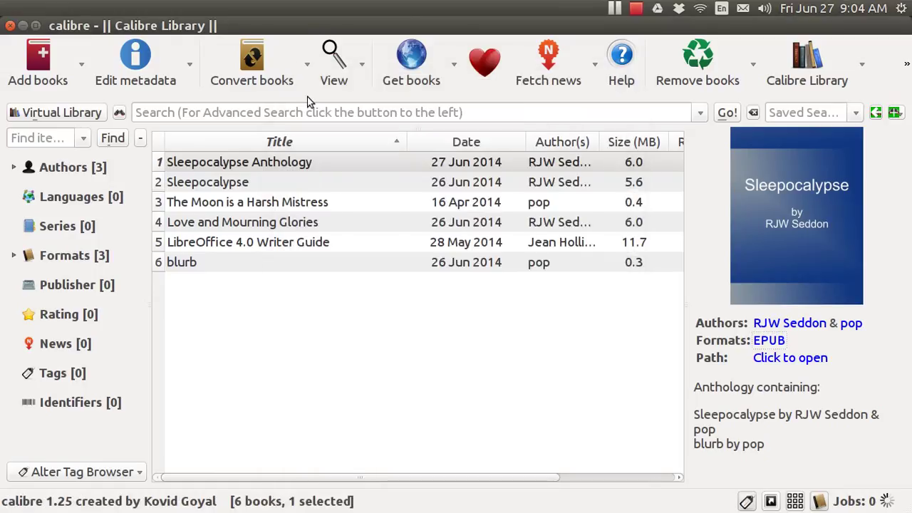
Minimise calibre and enter a 'title' line and a 'last chapter' heading in Writer.
left_click(23, 25)
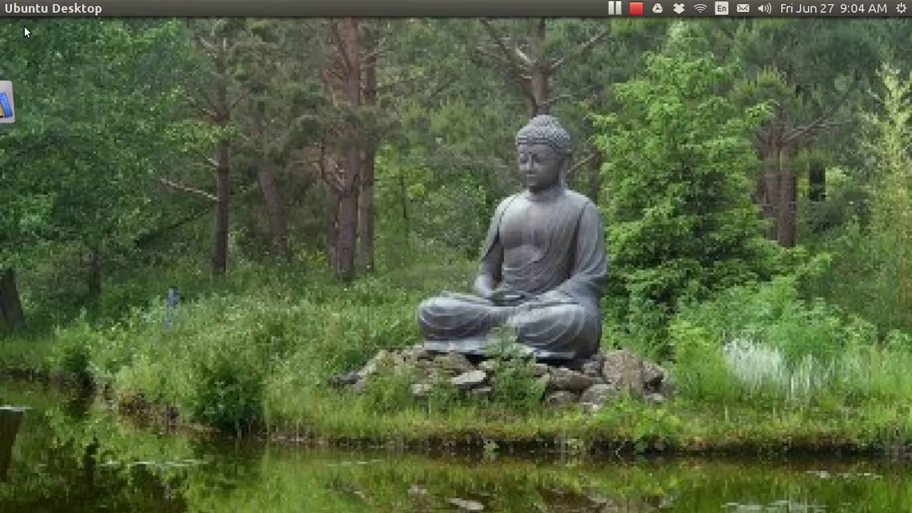
mouse_move(1, 96)
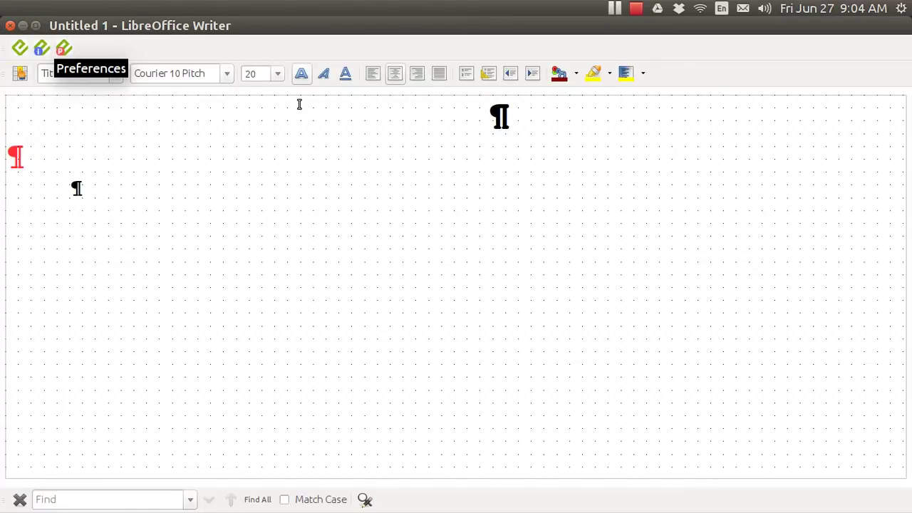
type("title")
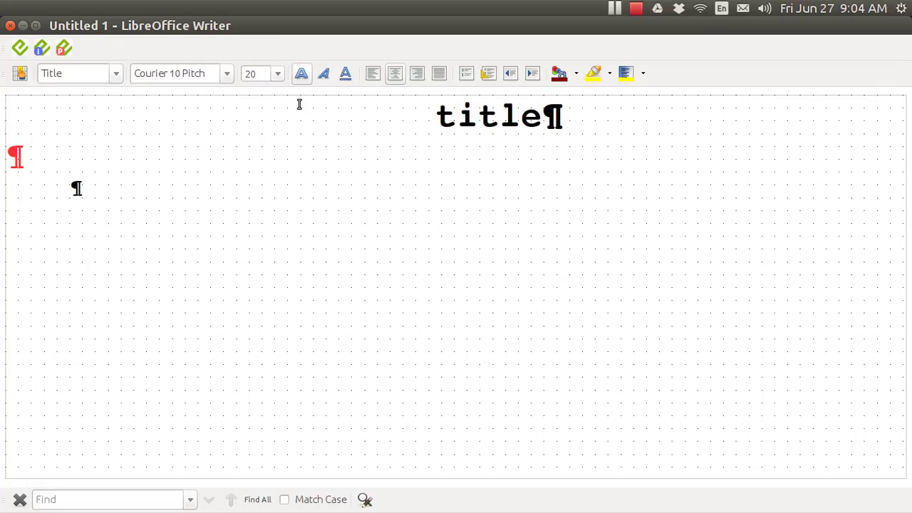
key("Down")
type("last")
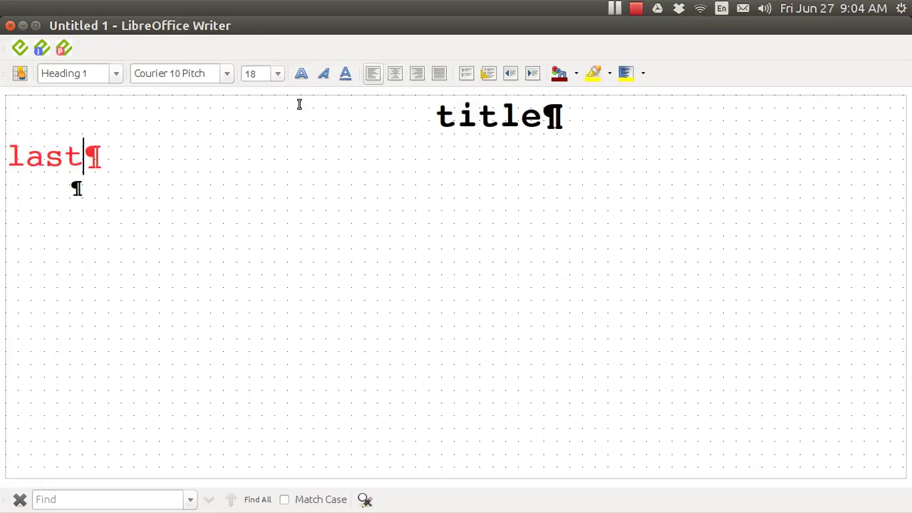
type(" chapter")
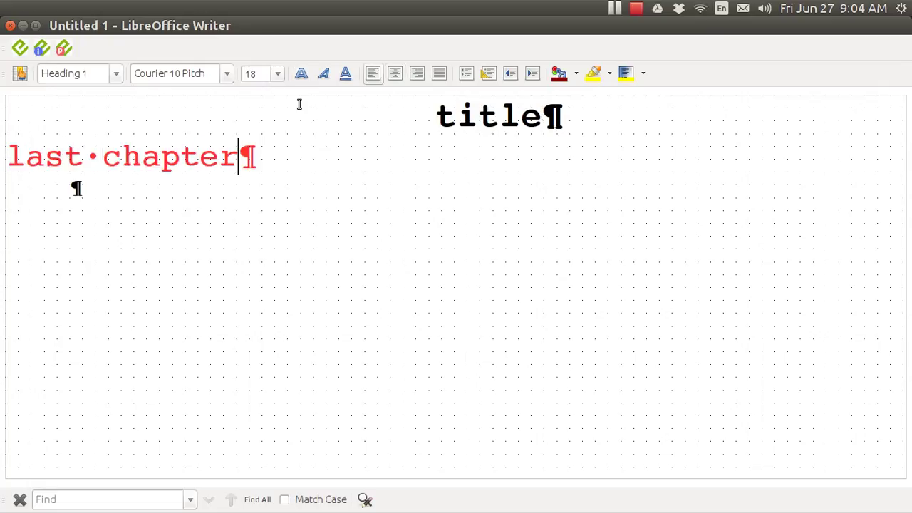
Add a 'text' body line followed by an empty paragraph.
left_click(95, 205)
type("tex")
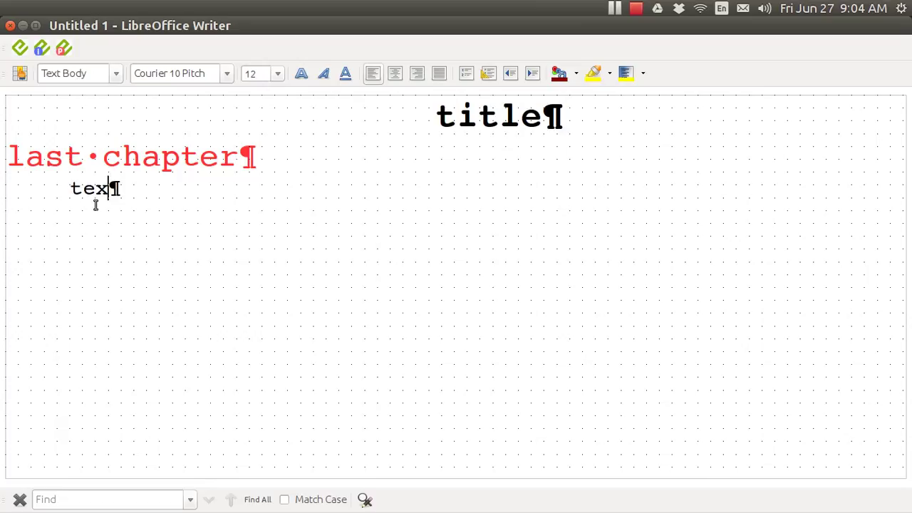
type("t")
key("Return")
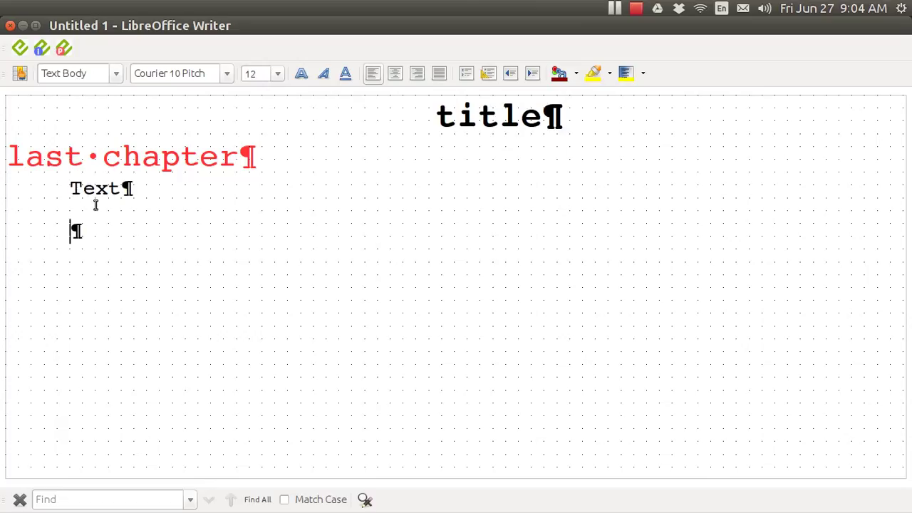
mouse_move(173, 34)
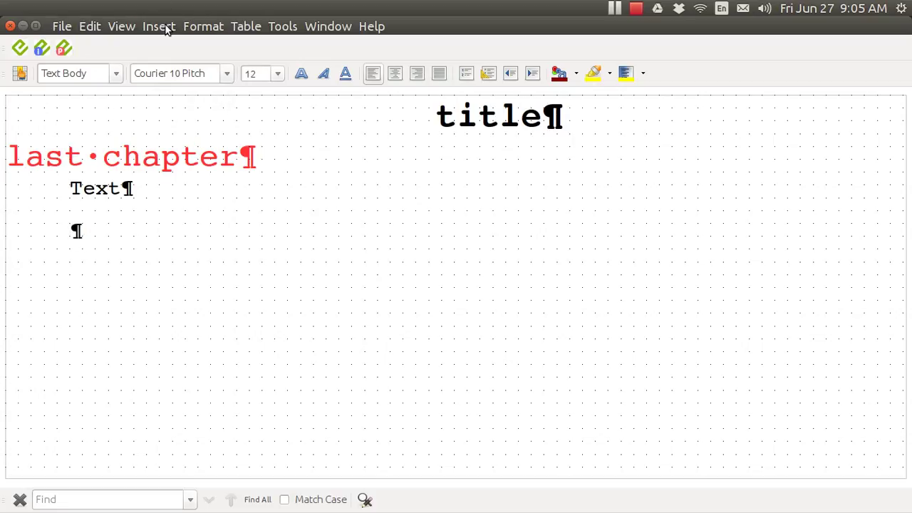
Insert the file blurb.odt from the stories folder into the document.
left_click(163, 27)
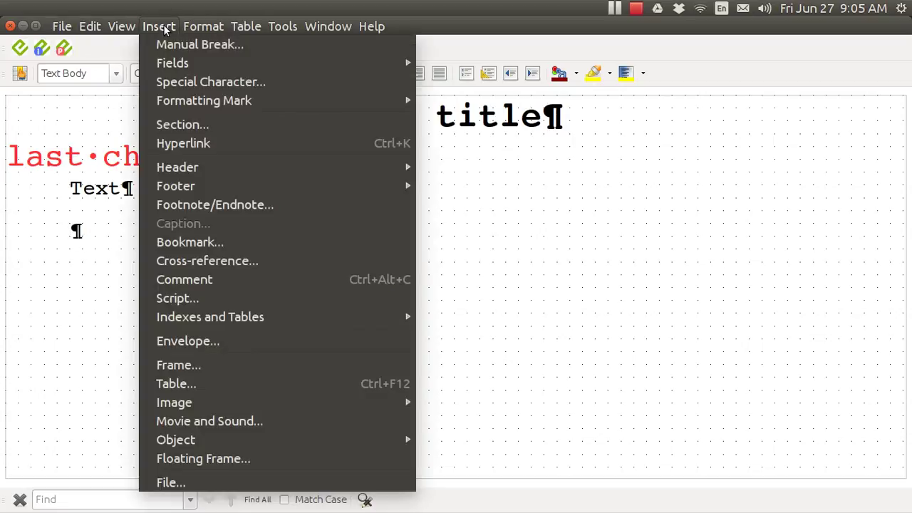
left_click(197, 483)
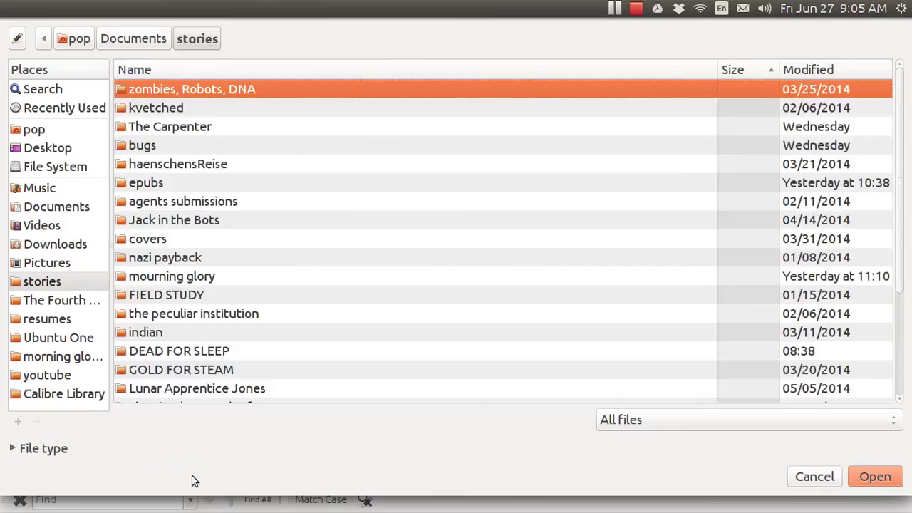
scroll(900, 377, "down", 4)
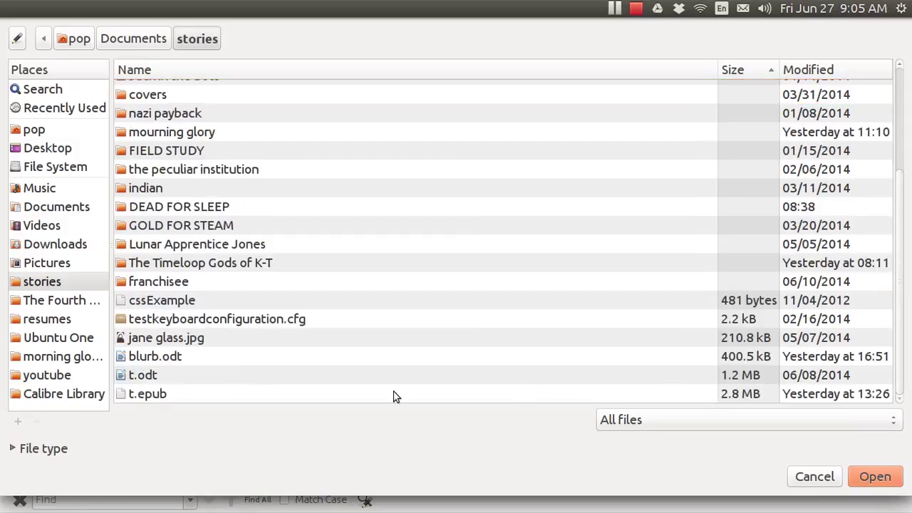
left_click(165, 359)
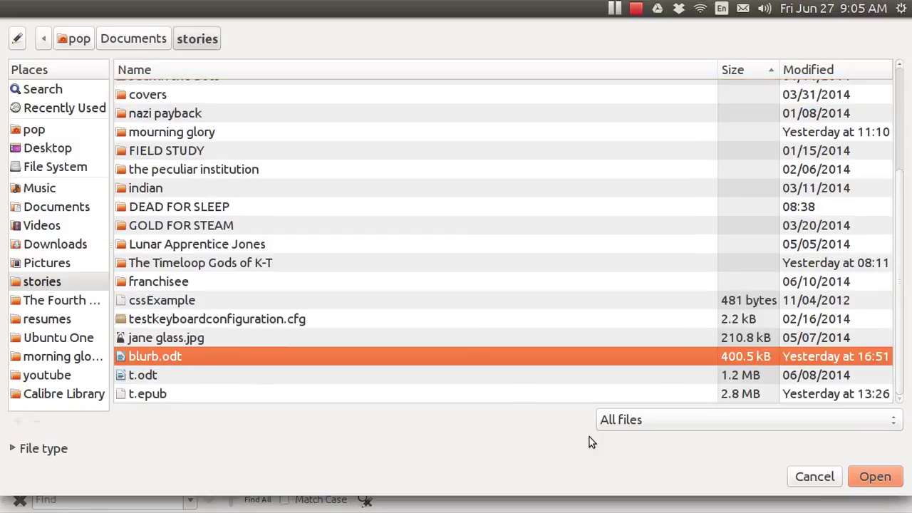
left_click(874, 477)
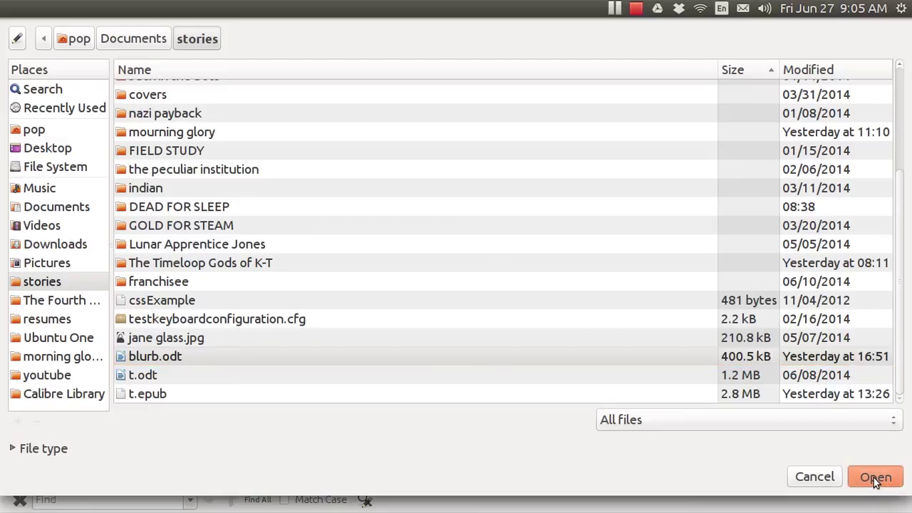